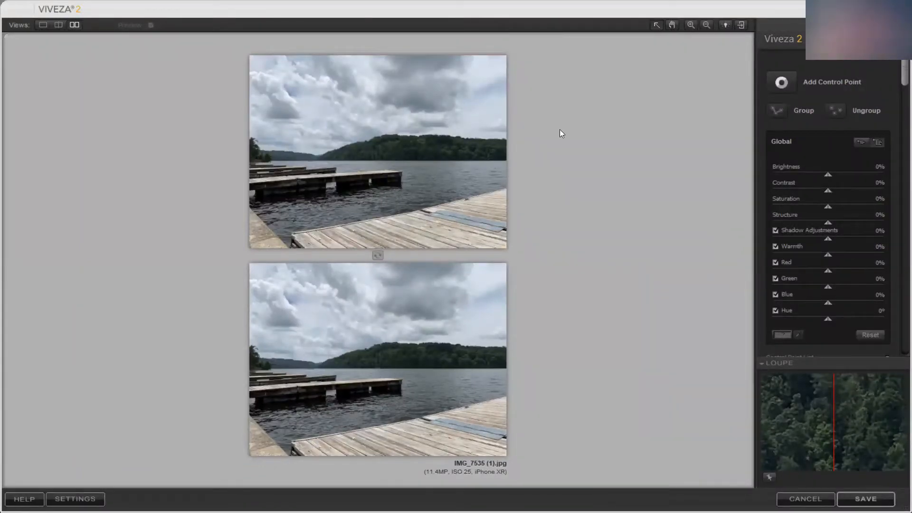
# Place a control point on the dark cloud in the sky and show its selection mask
pyautogui.click(781, 84)
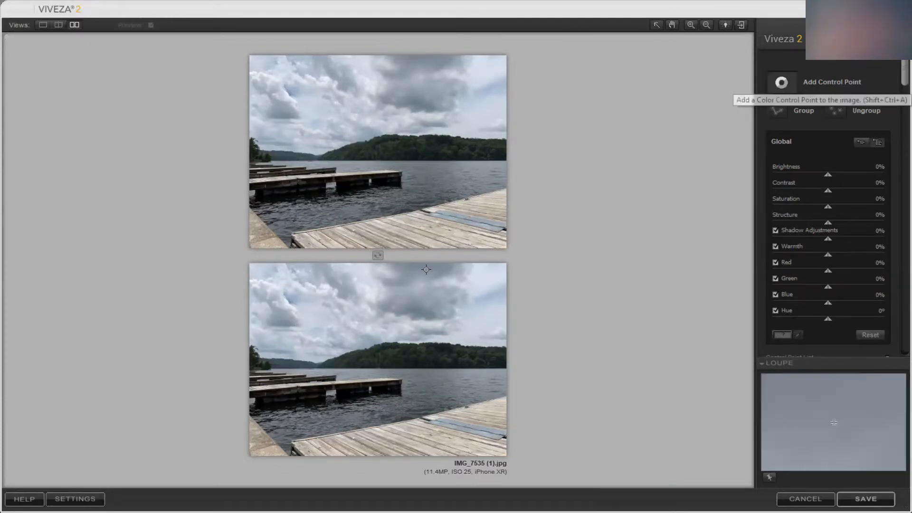
pyautogui.click(425, 303)
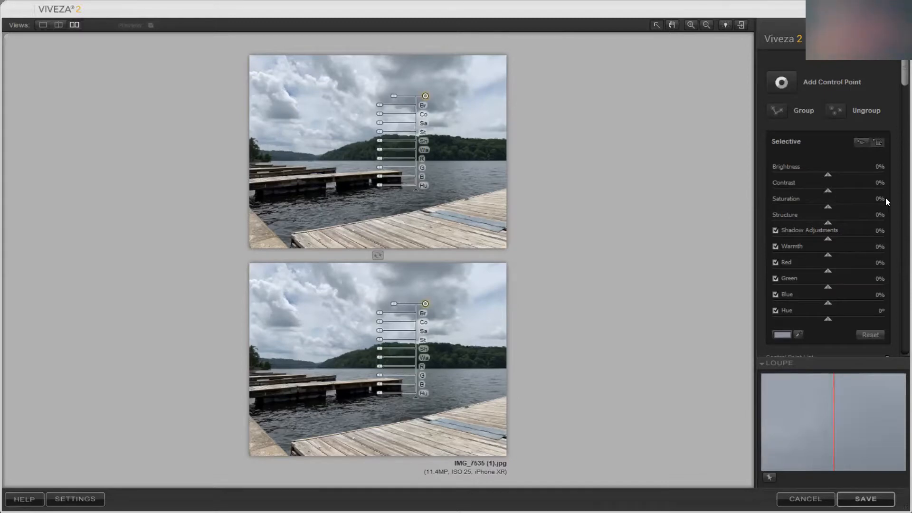
pyautogui.scroll(-5, 885, 198)
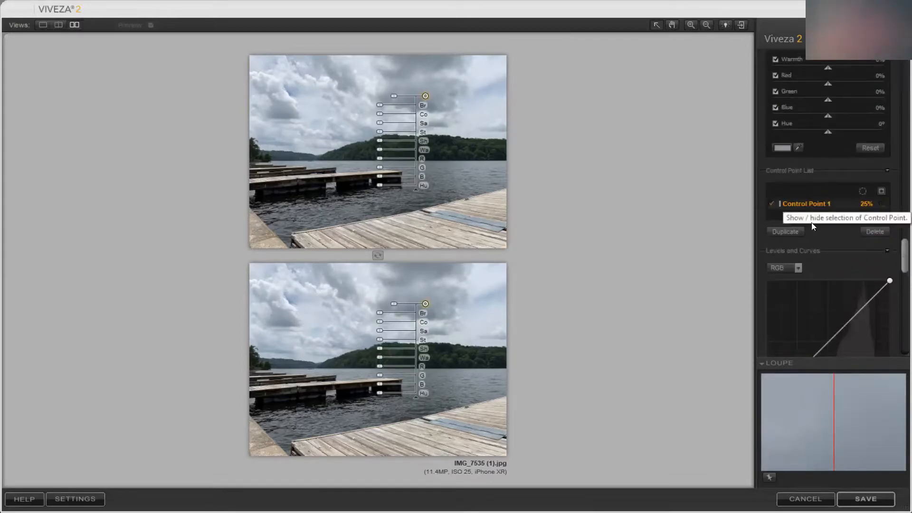
pyautogui.click(881, 204)
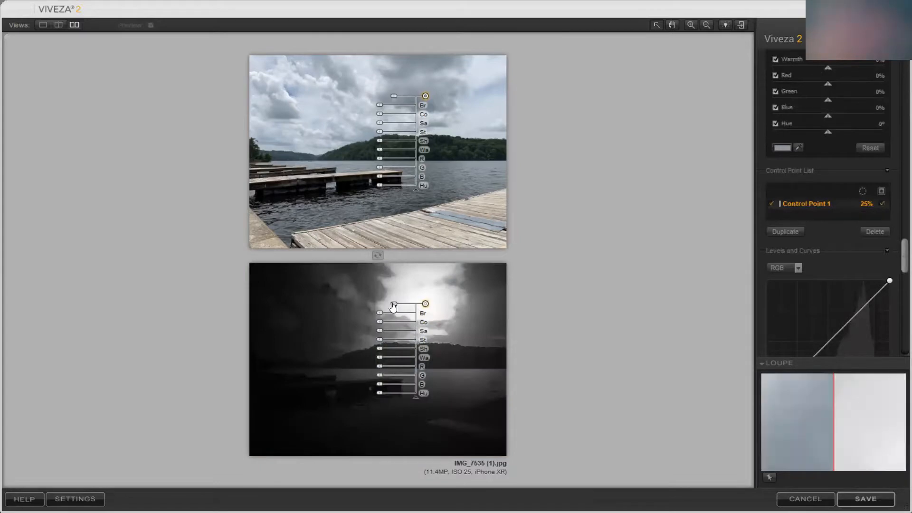
# Enlarge the sky control point to 44%, move it onto the bright central clouds, and hide its selection mask
pyautogui.moveTo(393, 305); pyautogui.dragTo(368, 300)
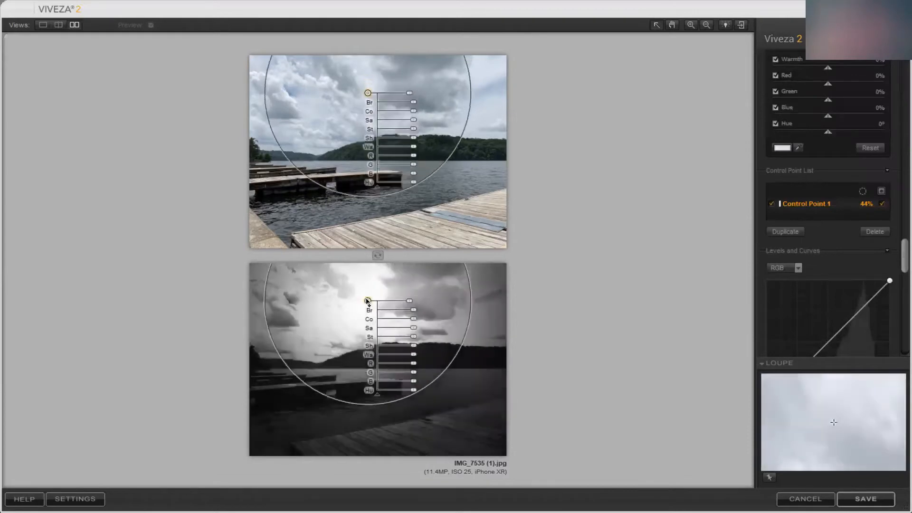
pyautogui.click(623, 304)
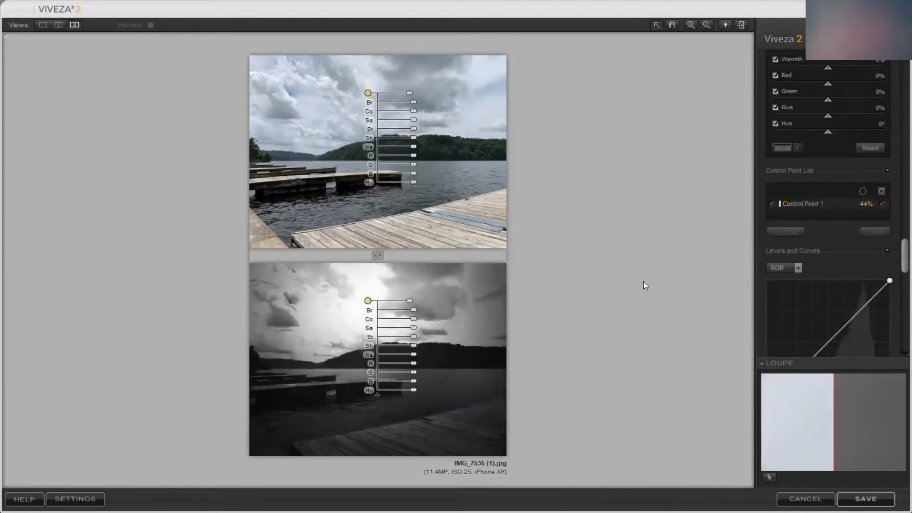
pyautogui.click(882, 204)
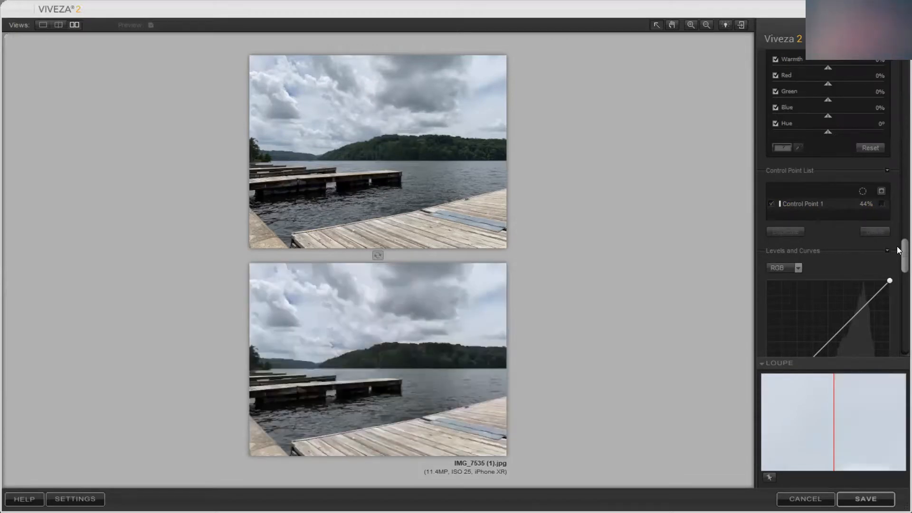
# Set the global brightness of the photo to 2%
pyautogui.moveTo(897, 246); pyautogui.dragTo(895, 92)
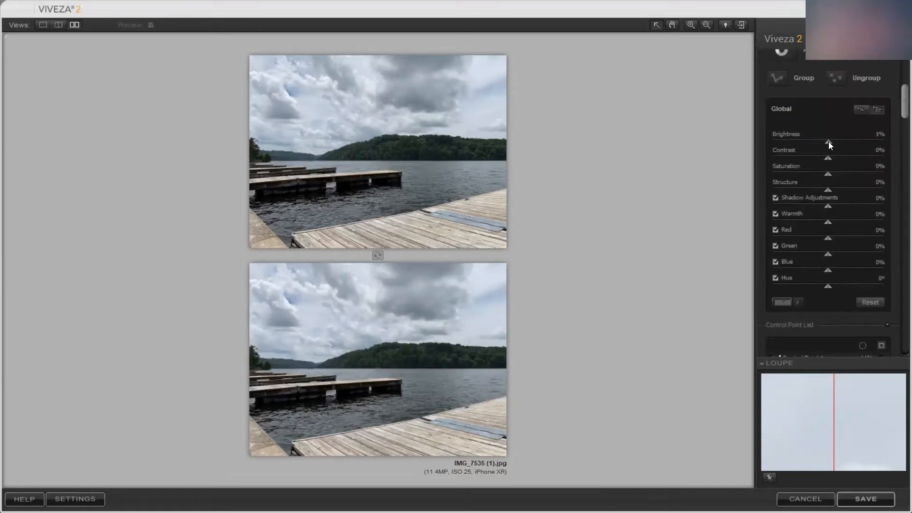
pyautogui.moveTo(834, 142)
pyautogui.mouseDown()
pyautogui.moveTo(803, 146)
pyautogui.moveTo(825, 139)
pyautogui.mouseUp()
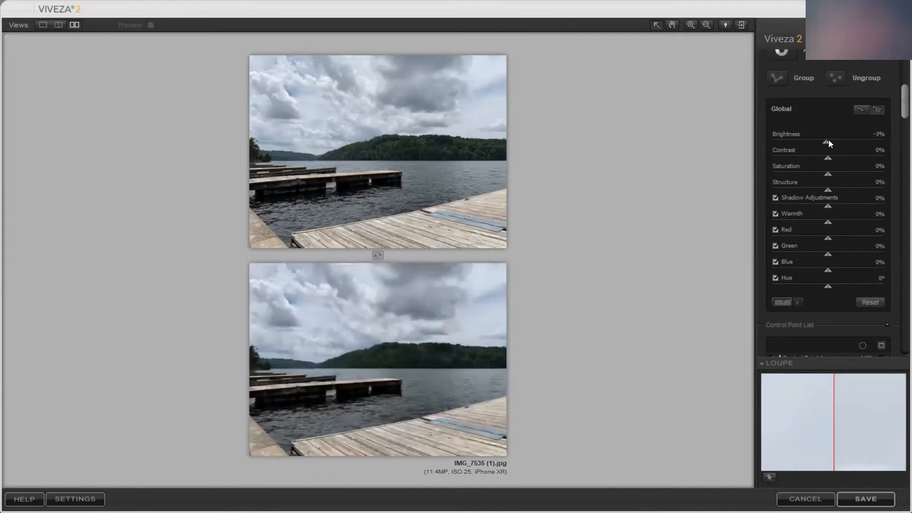
# Set the sky control point's brightness to 14%, contrast to 41%, structure to 8%, shadow adjustments to -34% and warmth to 28%
pyautogui.click(368, 300)
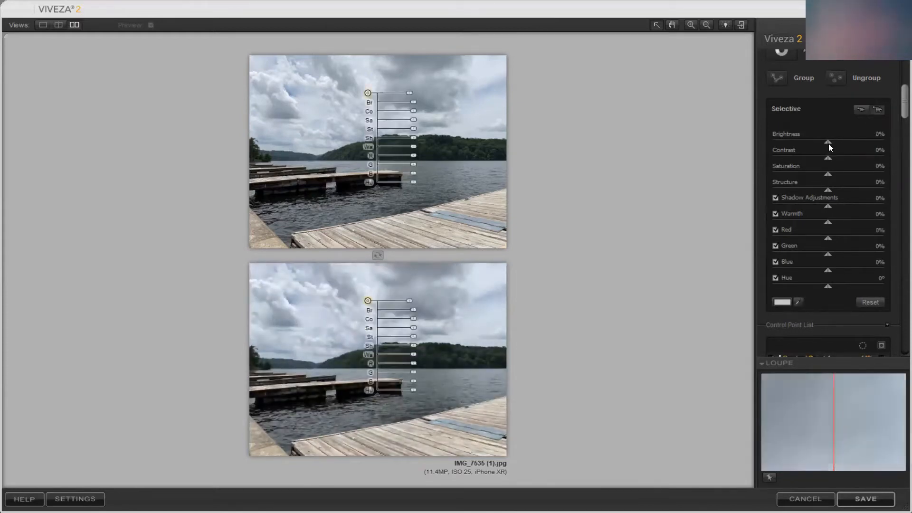
pyautogui.moveTo(829, 146); pyautogui.dragTo(834, 143)
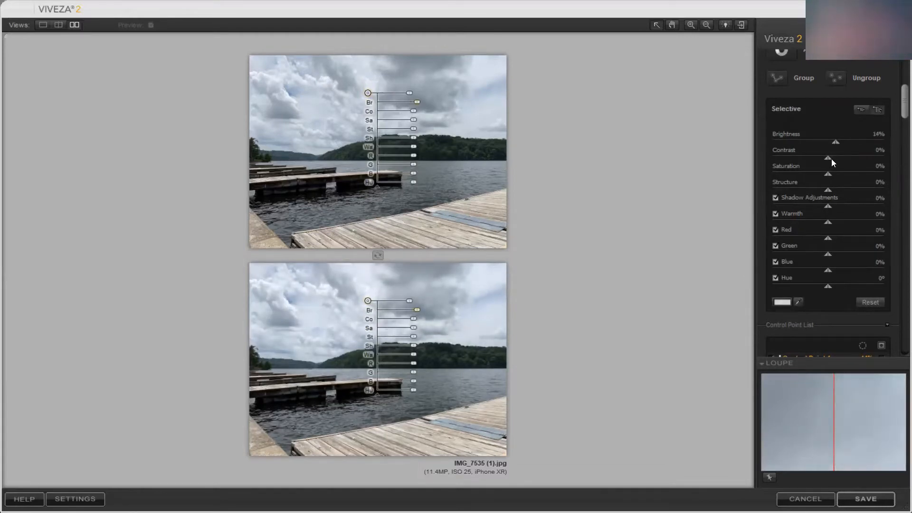
pyautogui.moveTo(831, 159); pyautogui.dragTo(847, 159)
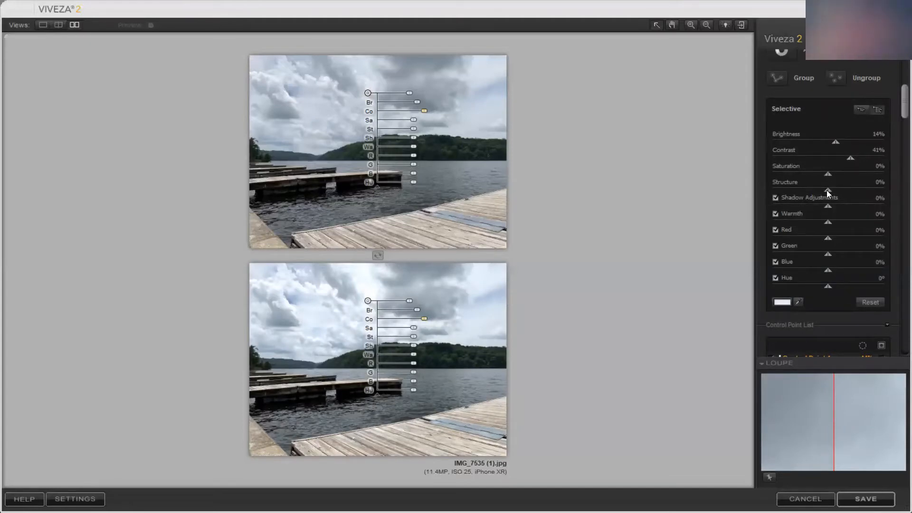
pyautogui.moveTo(828, 190); pyautogui.dragTo(808, 214)
pyautogui.moveTo(864, 213); pyautogui.dragTo(843, 219)
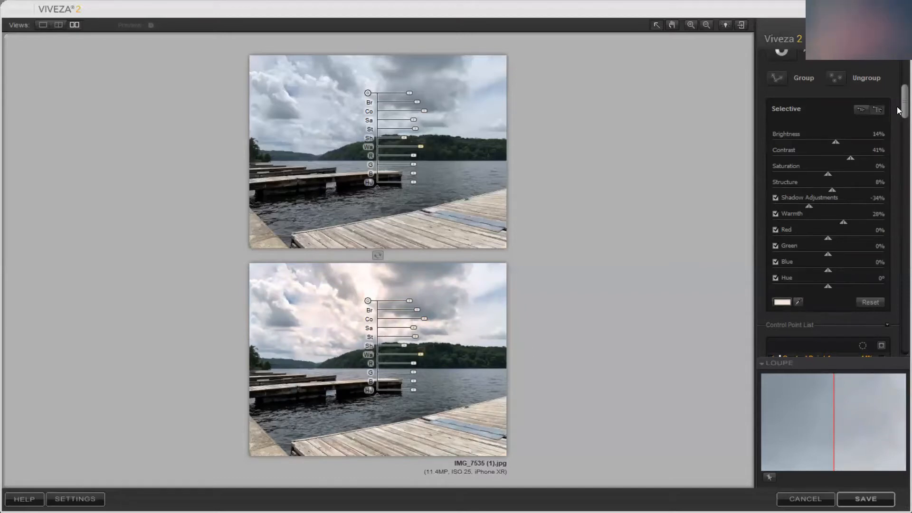
# Add a second control point on the open water beyond the end of the floating dock
pyautogui.scroll(-5, 898, 110)
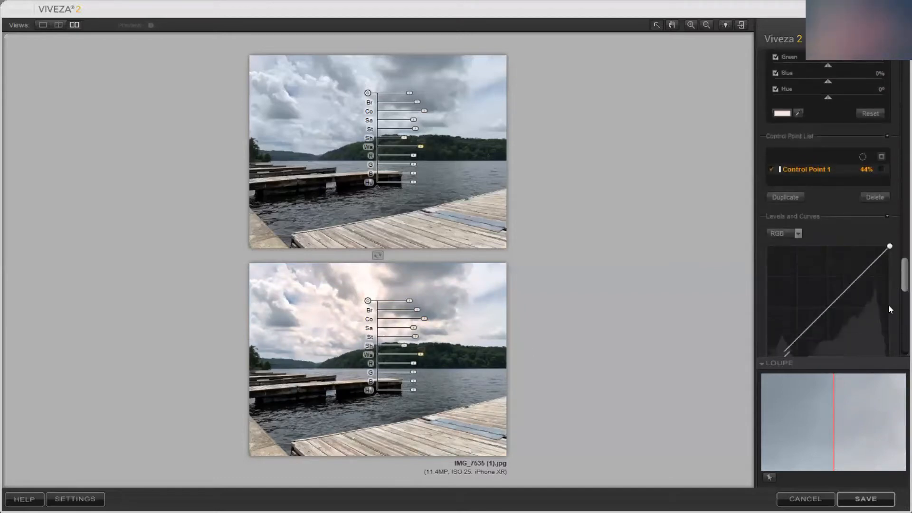
pyautogui.scroll(-2, 890, 309)
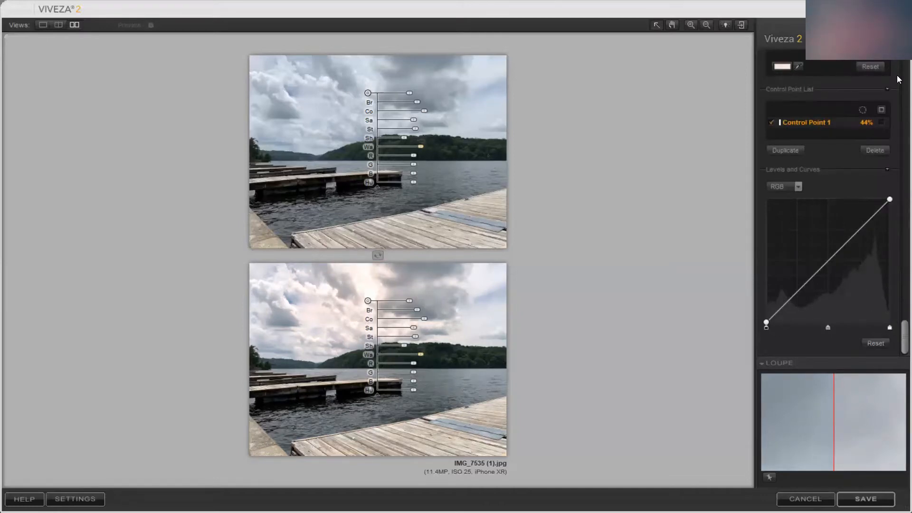
pyautogui.scroll(10, 884, 82)
pyautogui.click(787, 78)
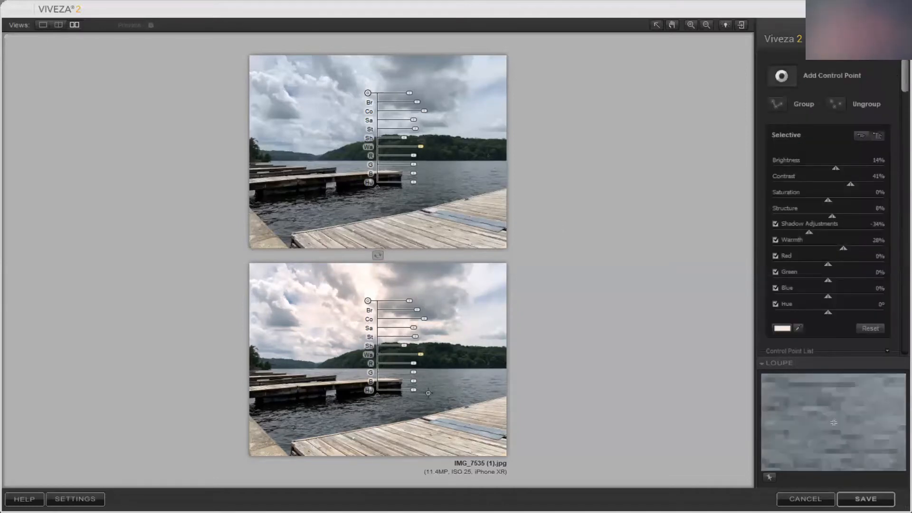
pyautogui.click(429, 393)
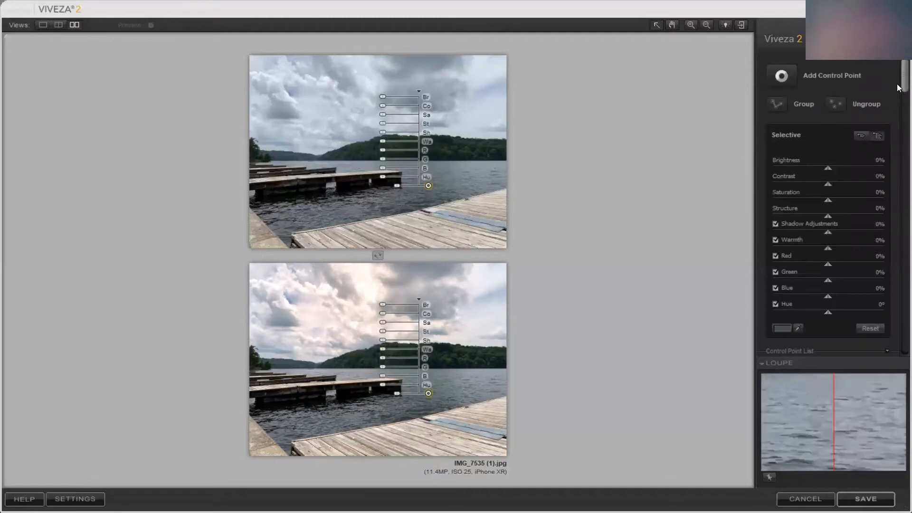
# With its selection mask temporarily shown, enlarge the water control point to 35% and shift it toward the wooden dock in the foreground
pyautogui.scroll(-10, 885, 233)
pyautogui.scroll(1, 882, 251)
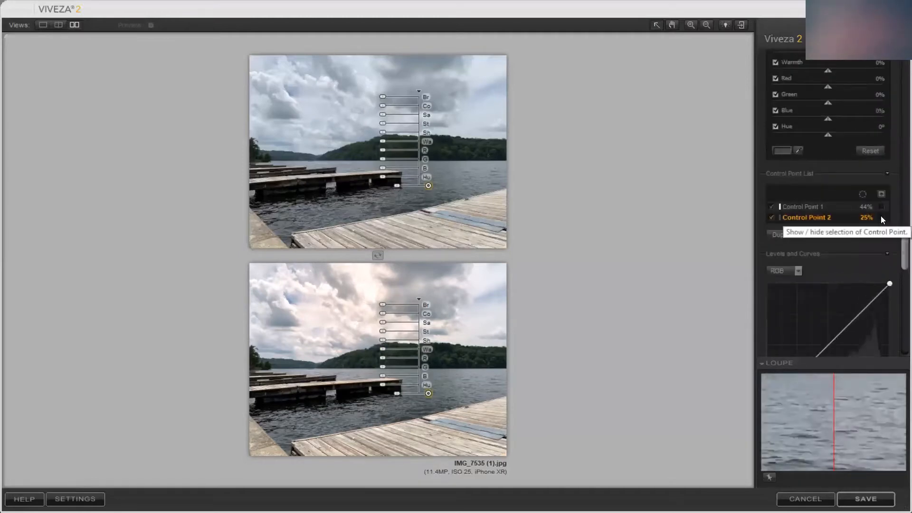
pyautogui.click(881, 217)
pyautogui.moveTo(428, 393); pyautogui.dragTo(410, 403)
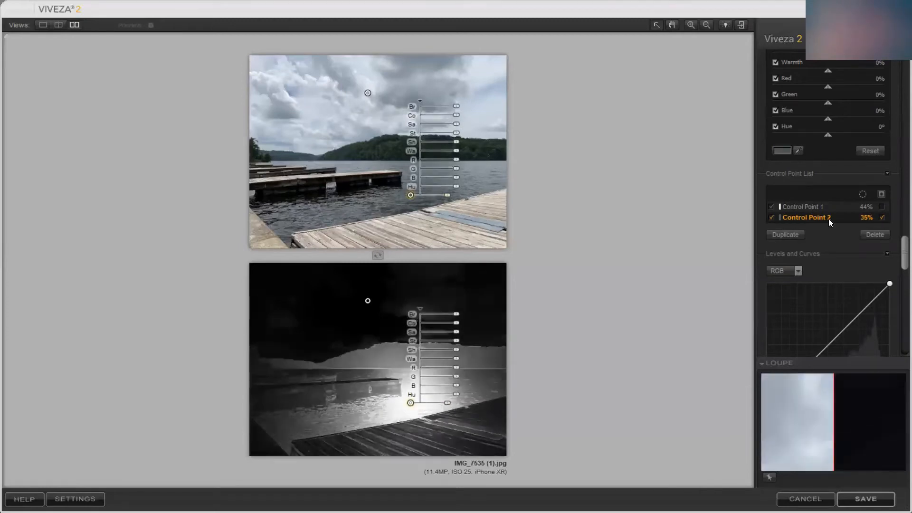
pyautogui.click(881, 216)
# Set the water control point's brightness to 9%, contrast to 33%, saturation to 12%, shadow adjustments to -100% and warmth to -6%
pyautogui.scroll(4, 899, 122)
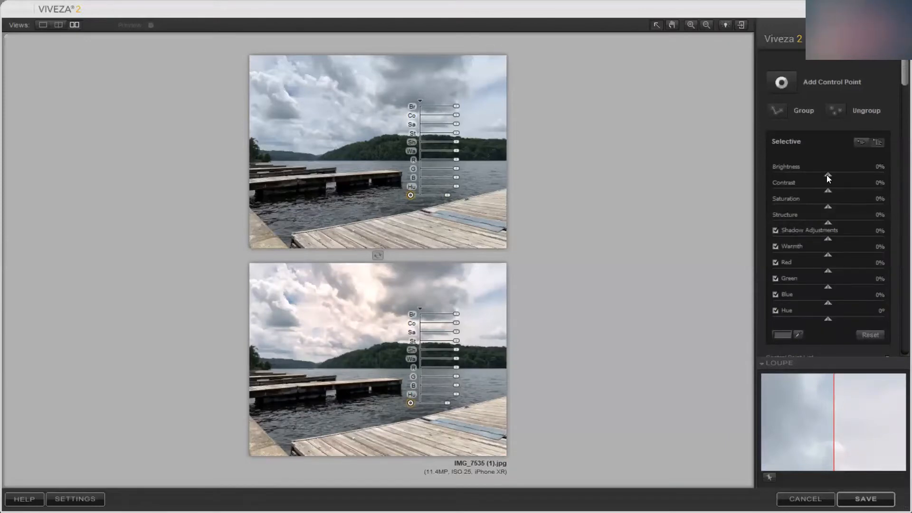
pyautogui.moveTo(827, 178); pyautogui.dragTo(827, 215)
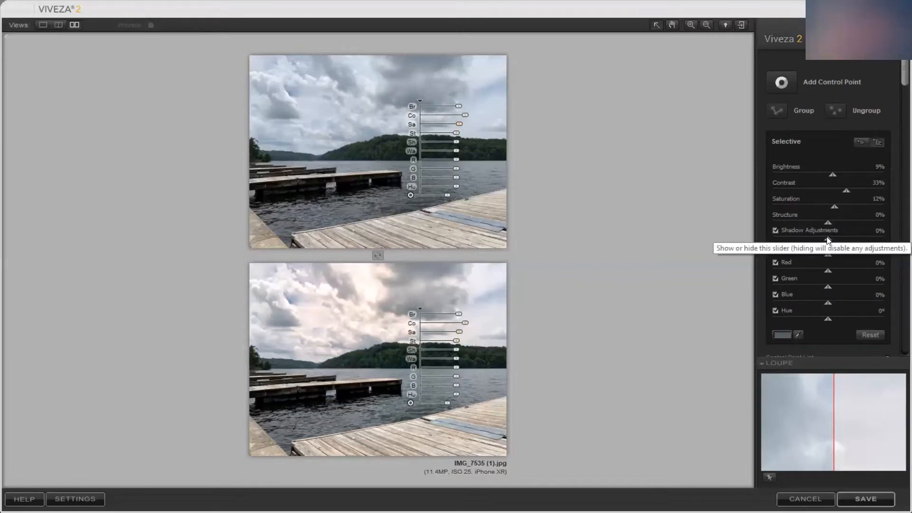
pyautogui.moveTo(827, 239); pyautogui.dragTo(772, 242)
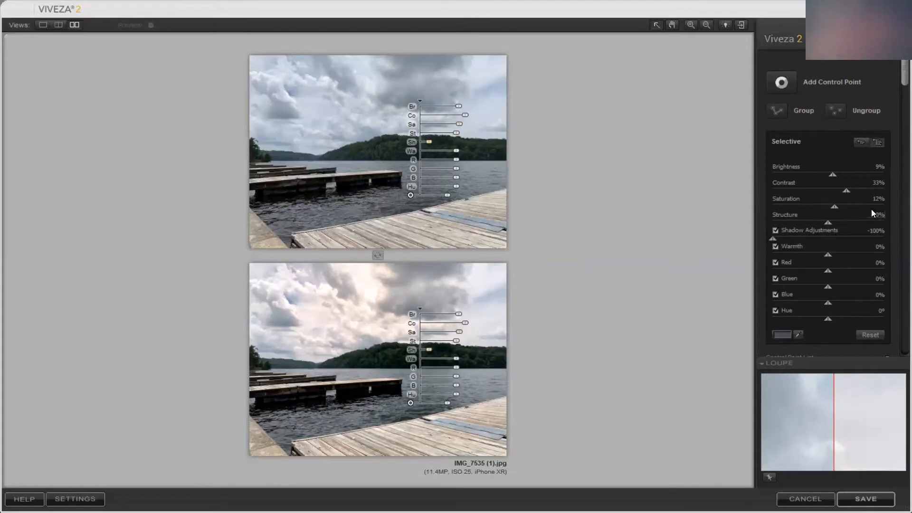
pyautogui.scroll(-1, 899, 94)
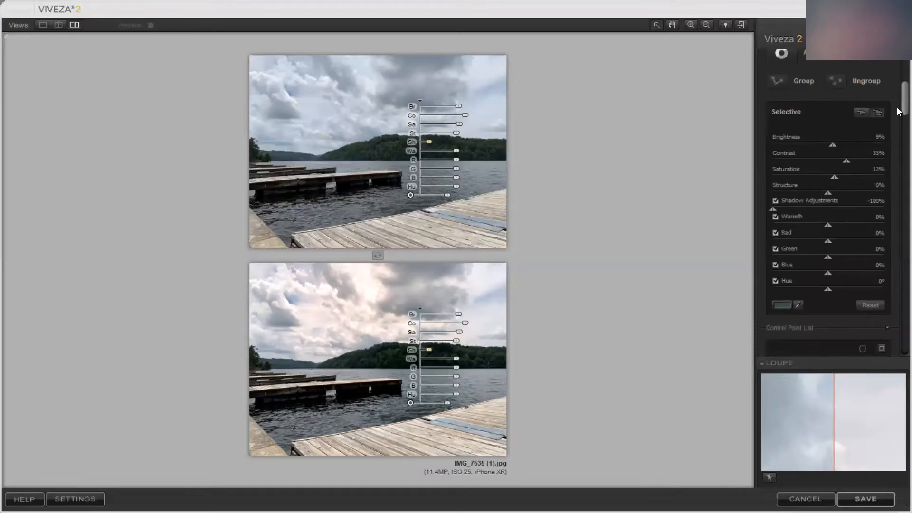
pyautogui.moveTo(823, 231); pyautogui.dragTo(823, 232)
pyautogui.scroll(1, 794, 106)
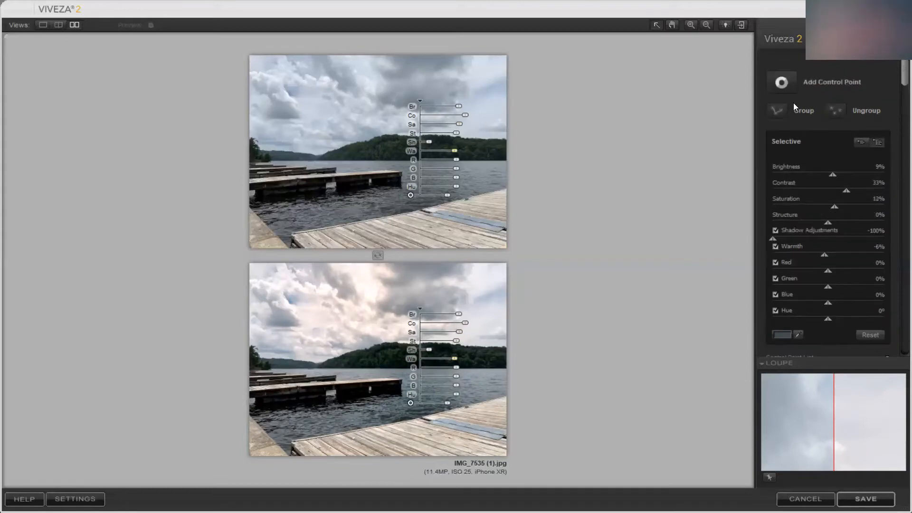
# Add a third control point on the forested hill and, with its selection mask temporarily shown, shift it slightly along the trees
pyautogui.click(368, 300)
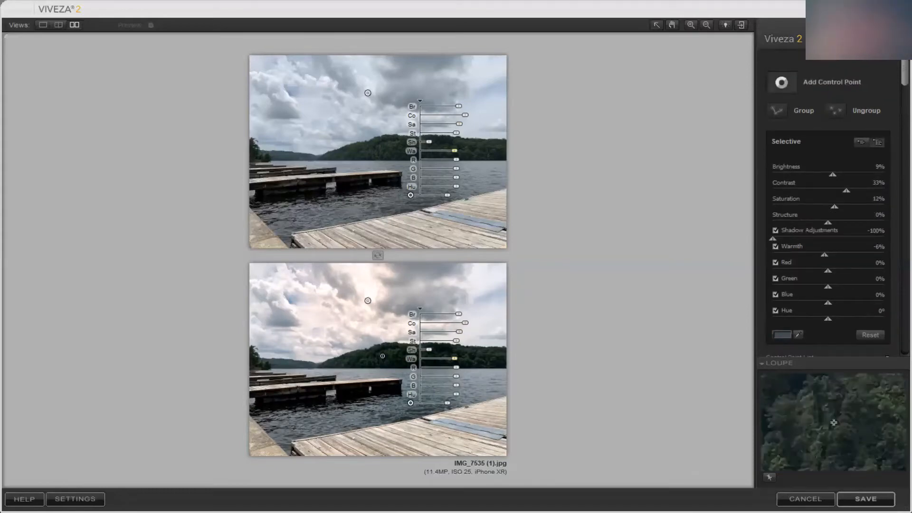
pyautogui.click(383, 357)
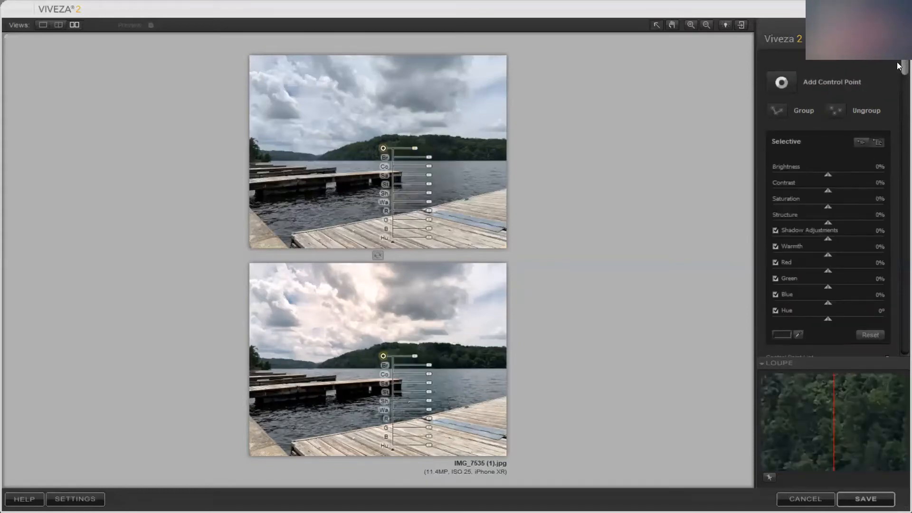
pyautogui.moveTo(901, 67); pyautogui.dragTo(896, 288)
pyautogui.scroll(-1, 896, 287)
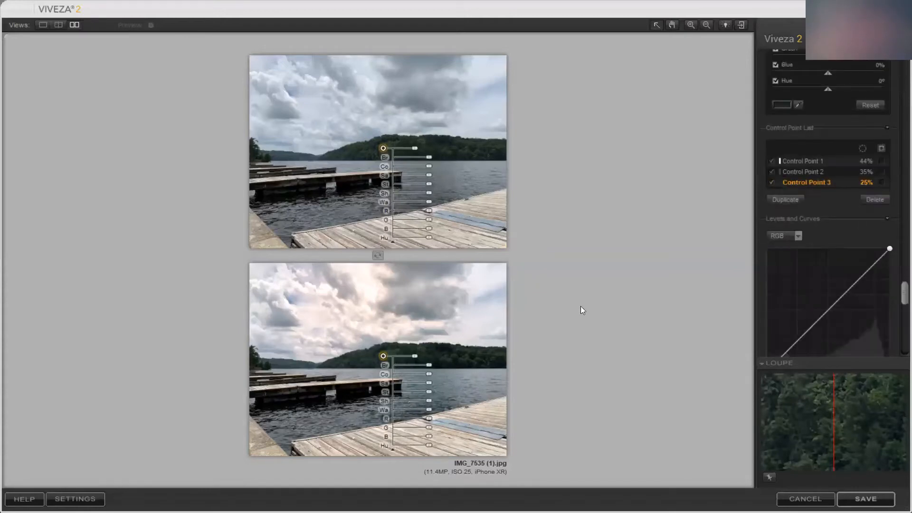
pyautogui.click(882, 182)
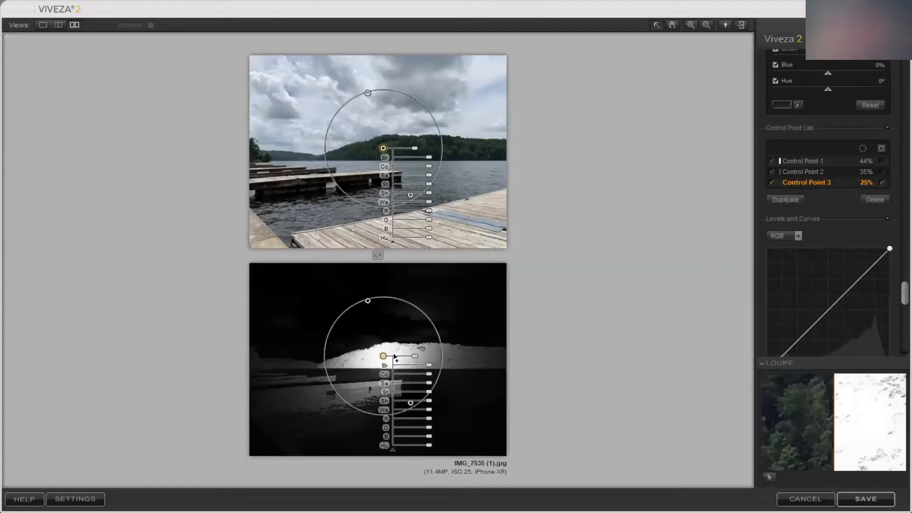
pyautogui.moveTo(382, 355); pyautogui.dragTo(395, 354)
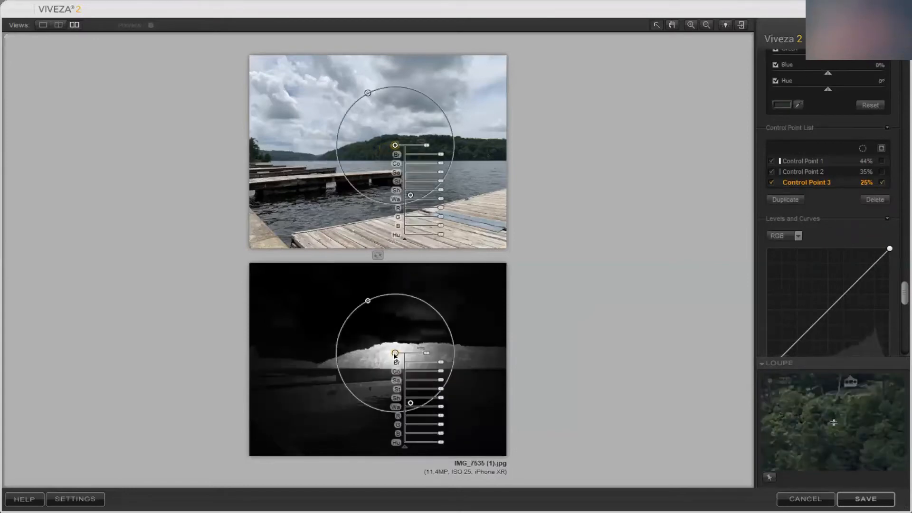
pyautogui.click(882, 182)
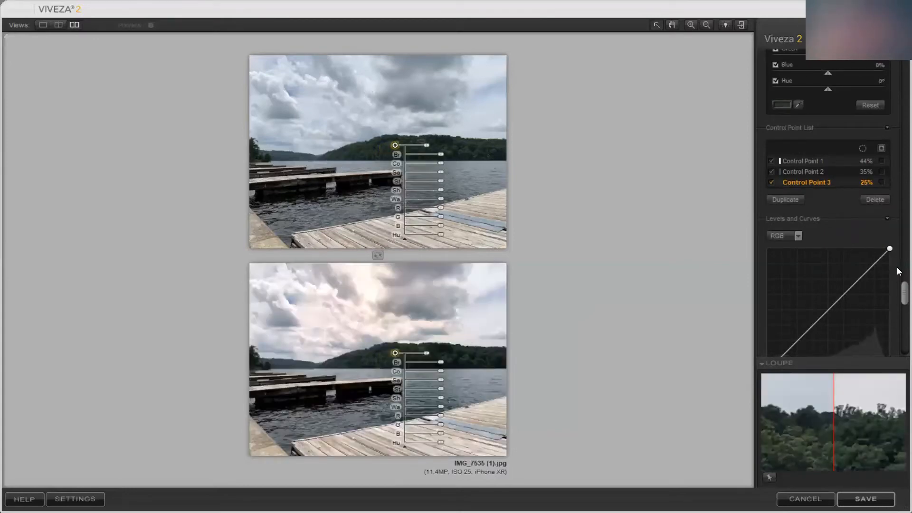
# Set the hill control point's brightness to -39%, lower its contrast slightly, and deselect it
pyautogui.scroll(5, 899, 290)
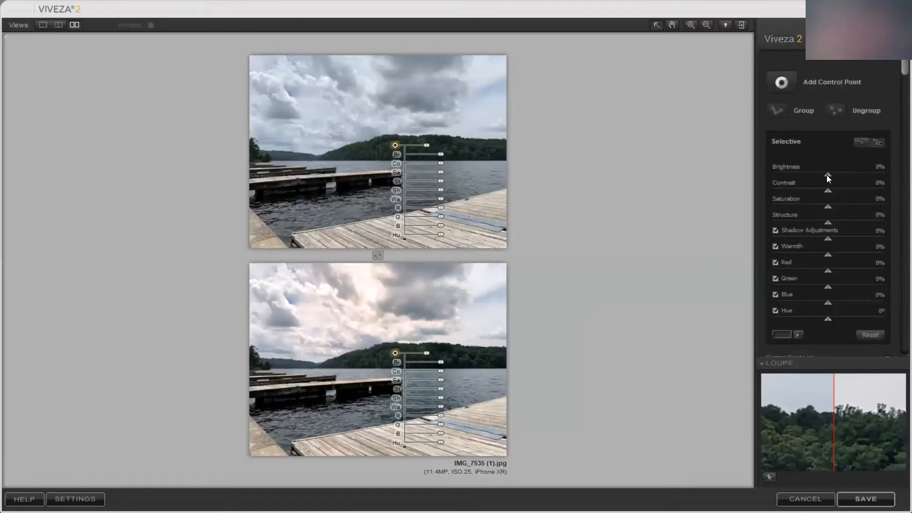
pyautogui.moveTo(827, 177); pyautogui.dragTo(806, 178)
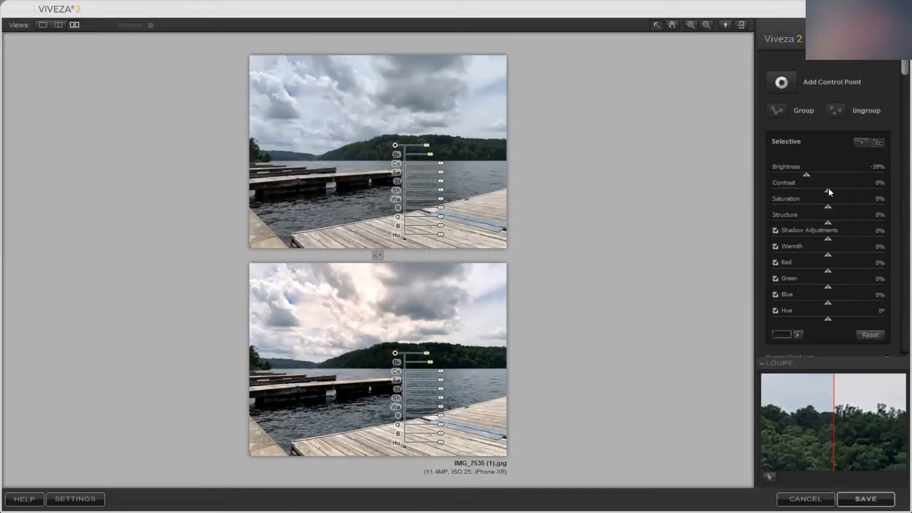
pyautogui.moveTo(828, 189); pyautogui.dragTo(817, 193)
pyautogui.click(585, 389)
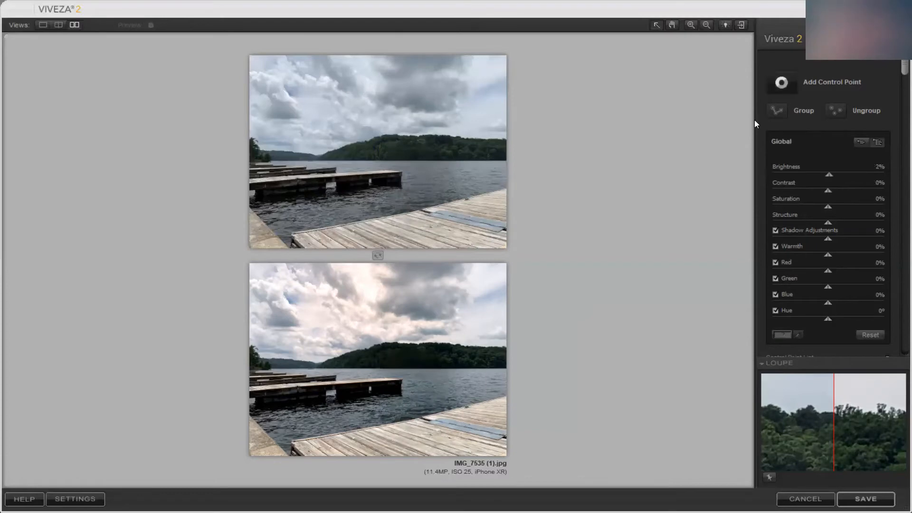
# Add a fourth control point on the foreground dock and, with its selection mask temporarily shown, enlarge it to 58% and shift it slightly
pyautogui.click(444, 447)
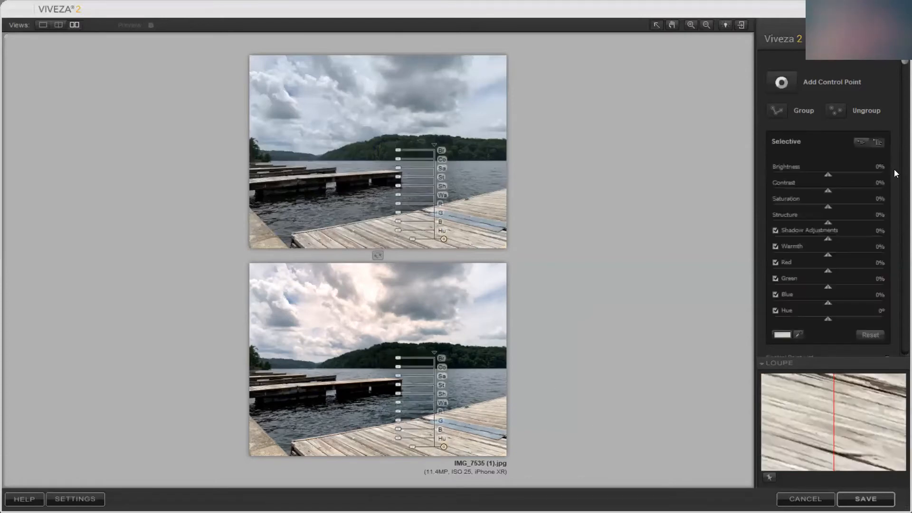
pyautogui.moveTo(904, 67); pyautogui.dragTo(897, 272)
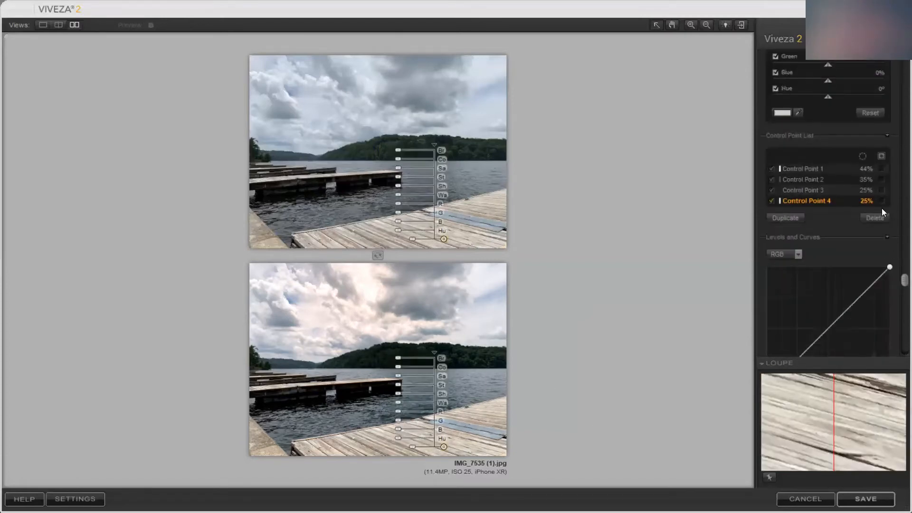
pyautogui.click(882, 200)
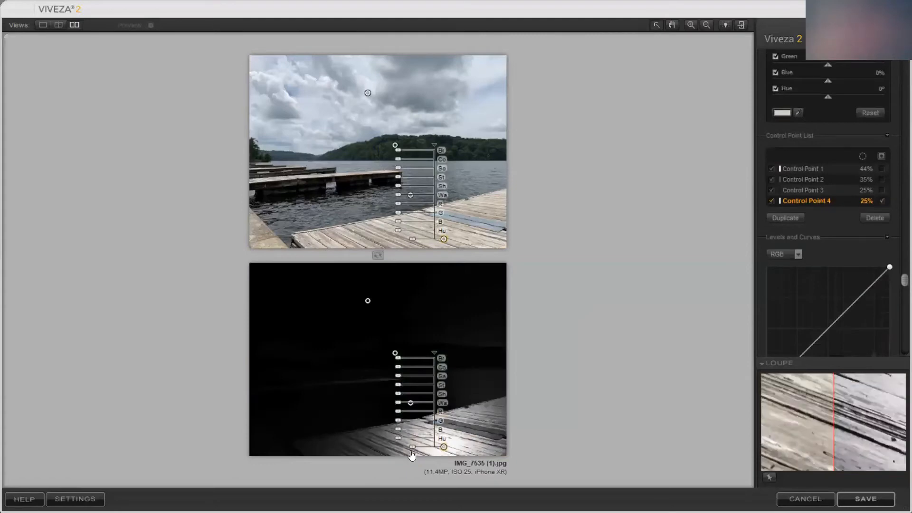
pyautogui.moveTo(412, 454)
pyautogui.mouseDown()
pyautogui.moveTo(387, 457)
pyautogui.moveTo(397, 457)
pyautogui.mouseUp()
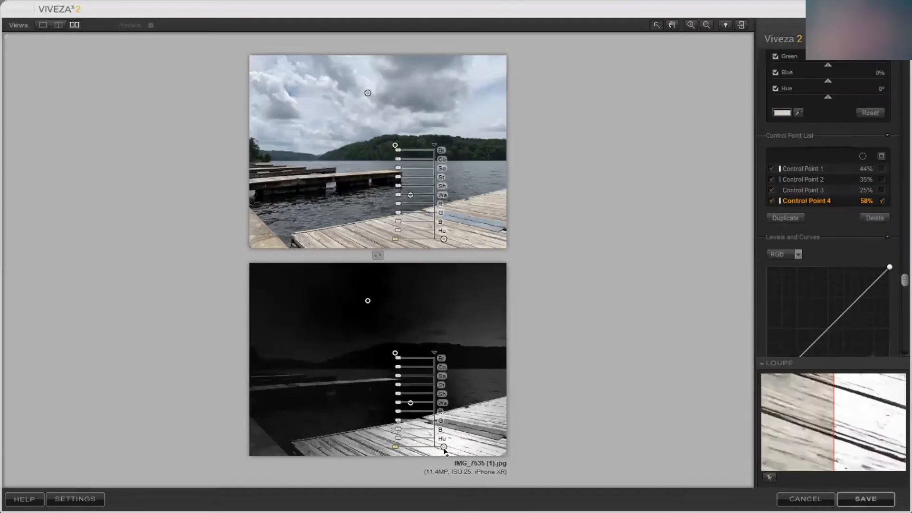
pyautogui.moveTo(444, 450); pyautogui.dragTo(443, 444)
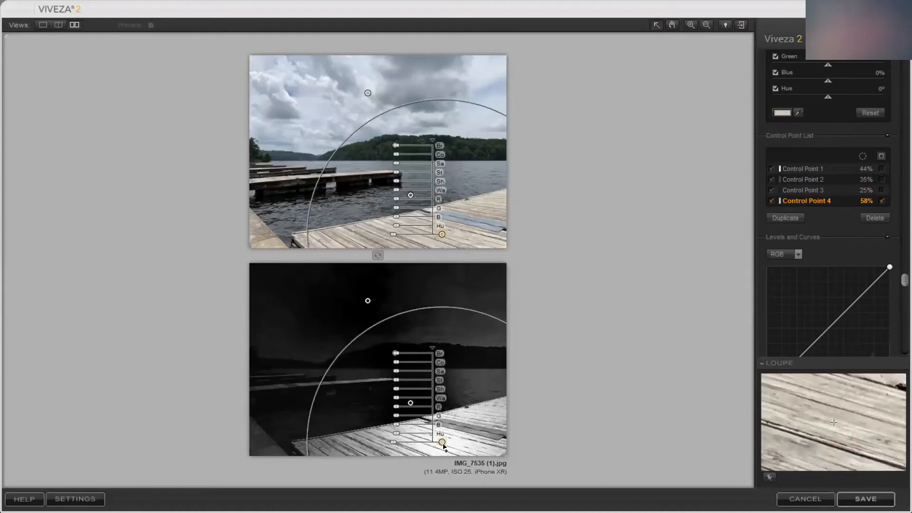
pyautogui.click(591, 352)
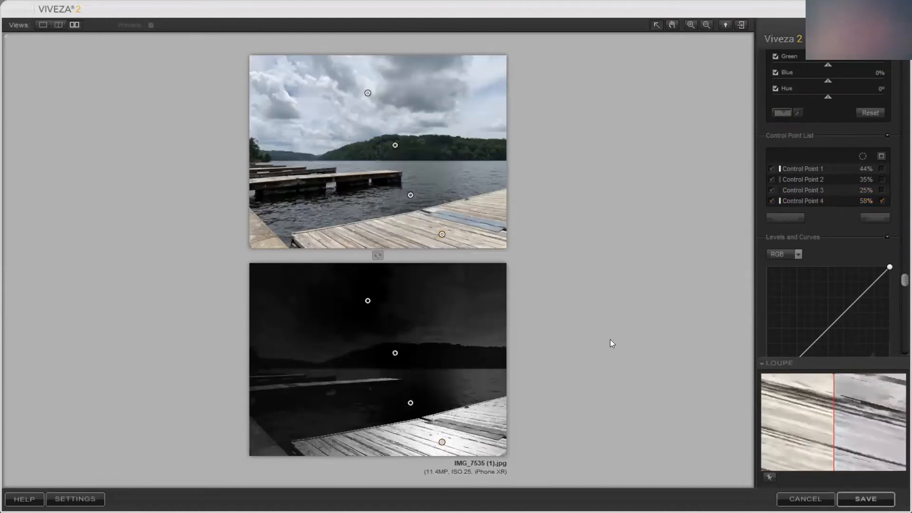
pyautogui.click(882, 201)
pyautogui.moveTo(903, 280); pyautogui.dragTo(904, 61)
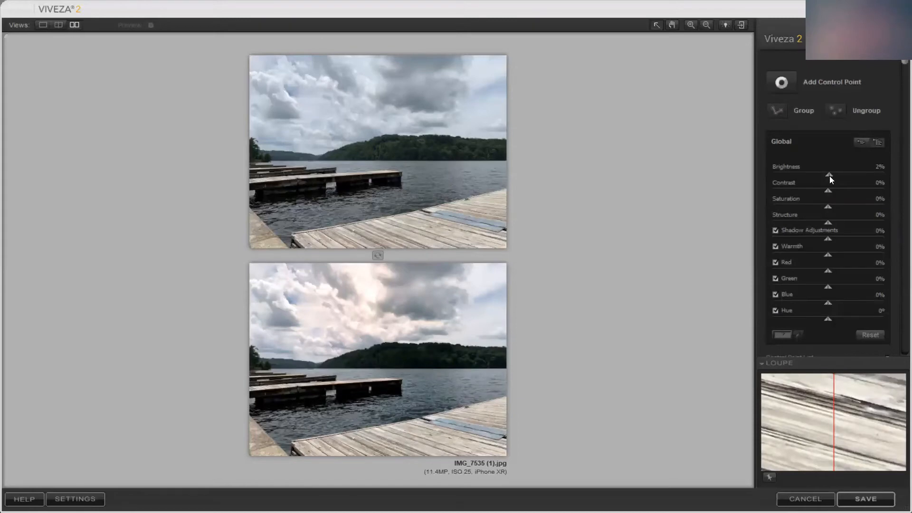
# Set the dock control point's brightness to 7% and contrast to 29%, lower its shadow adjustments, raise its warmth slightly, and deselect it
pyautogui.click(442, 444)
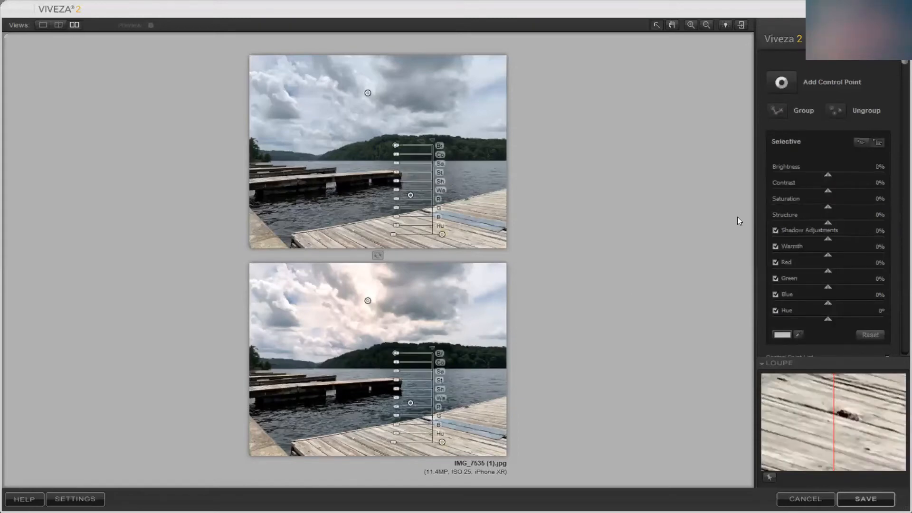
pyautogui.moveTo(828, 177); pyautogui.dragTo(832, 177)
pyautogui.moveTo(835, 190); pyautogui.dragTo(844, 190)
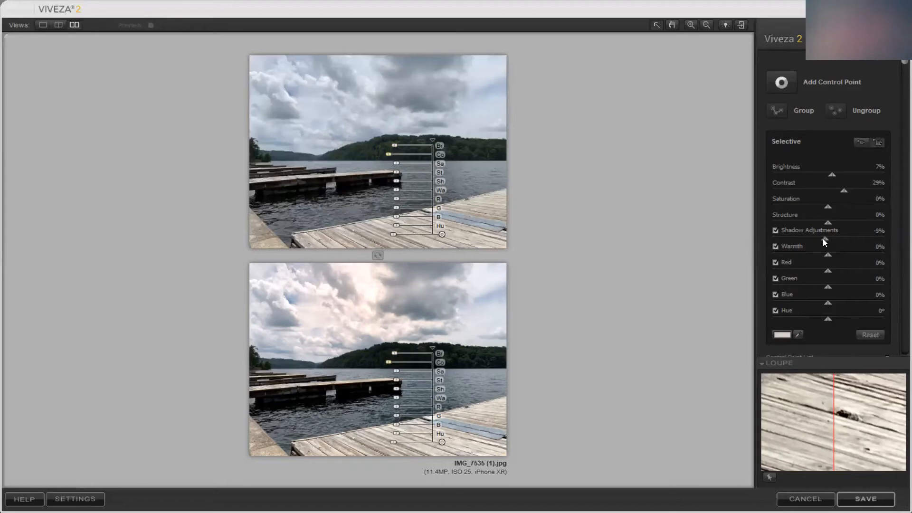
pyautogui.moveTo(823, 238); pyautogui.dragTo(832, 257)
pyautogui.click(697, 274)
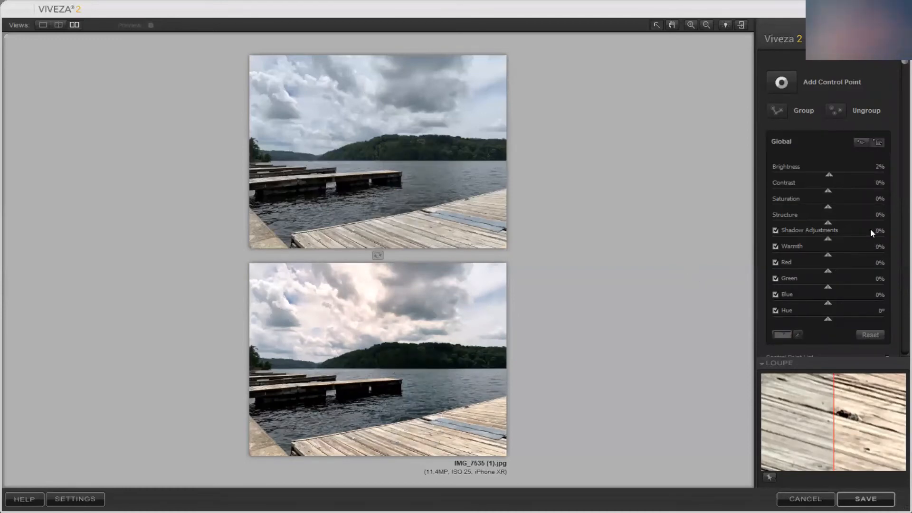
# Shape the RGB curve into a gentle S by lowering the shadows and raising the highlights, and arrange the before and after previews side by side
pyautogui.moveTo(897, 61)
pyautogui.mouseDown()
pyautogui.moveTo(897, 98)
pyautogui.moveTo(897, 67)
pyautogui.mouseUp()
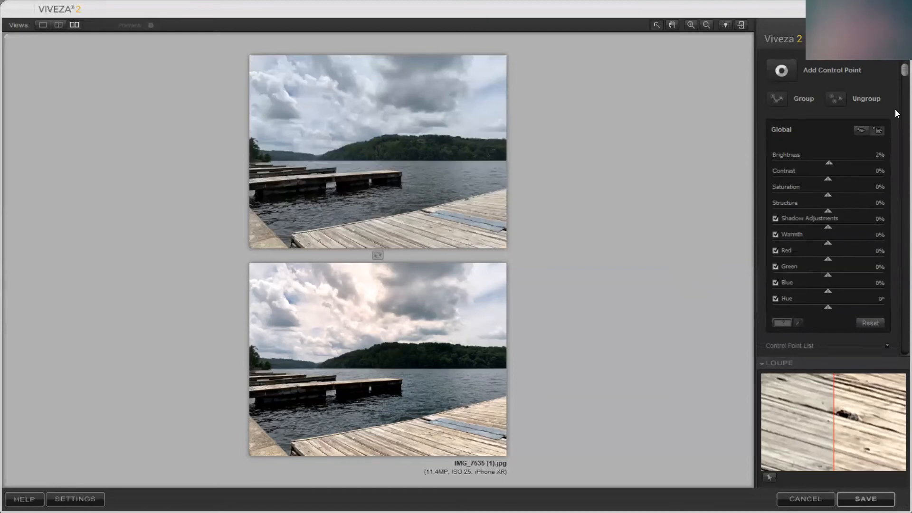
pyautogui.moveTo(898, 74); pyautogui.dragTo(898, 331)
pyautogui.scroll(-2, 801, 336)
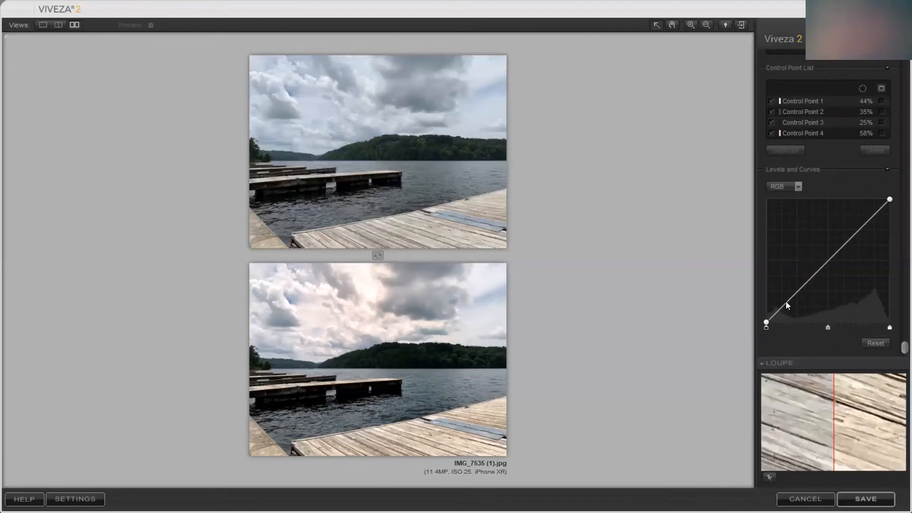
pyautogui.moveTo(785, 301); pyautogui.dragTo(786, 306)
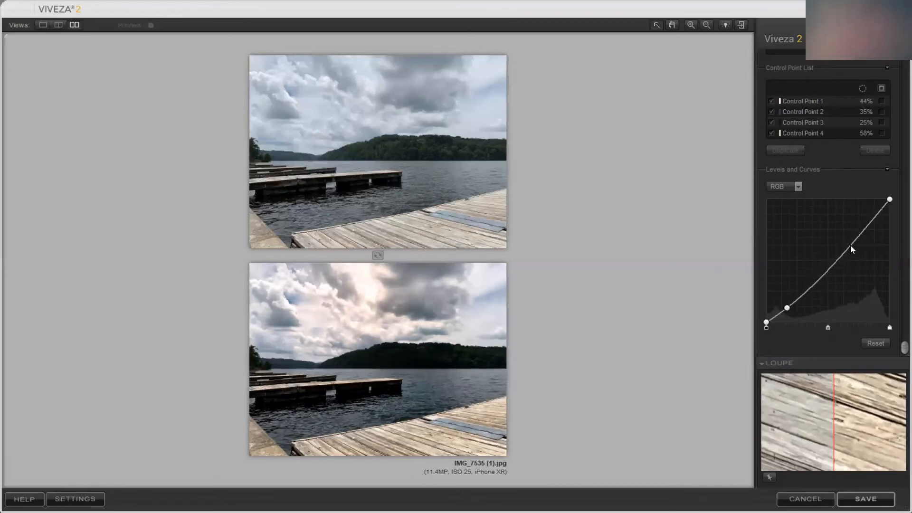
pyautogui.moveTo(849, 245); pyautogui.dragTo(848, 238)
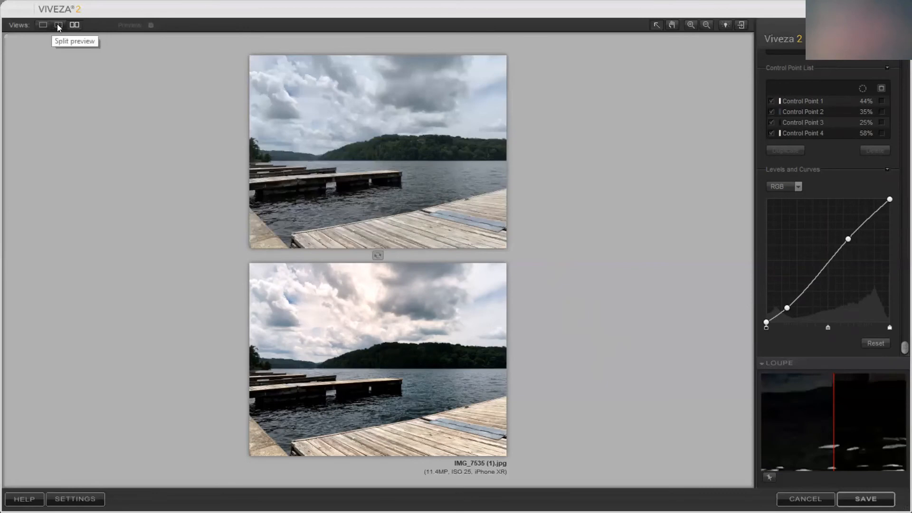
pyautogui.click(377, 255)
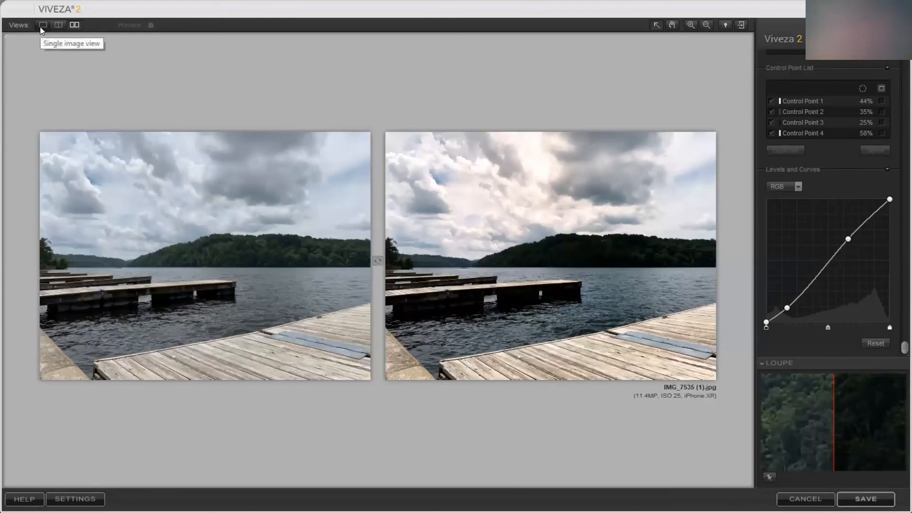
# Save the edited photo and open IMG_7535 (1).jpg from the Pictures folder in a maximized Photos window
pyautogui.click(887, 498)
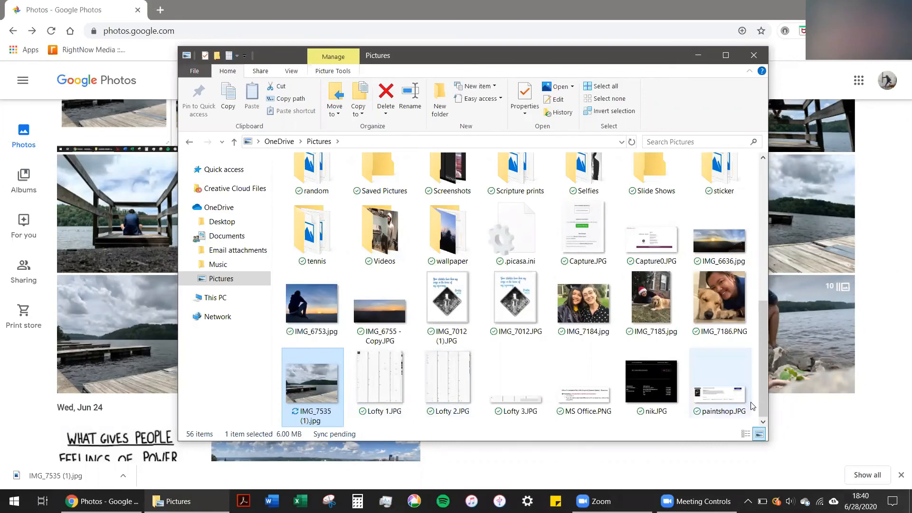
pyautogui.doubleClick(306, 378)
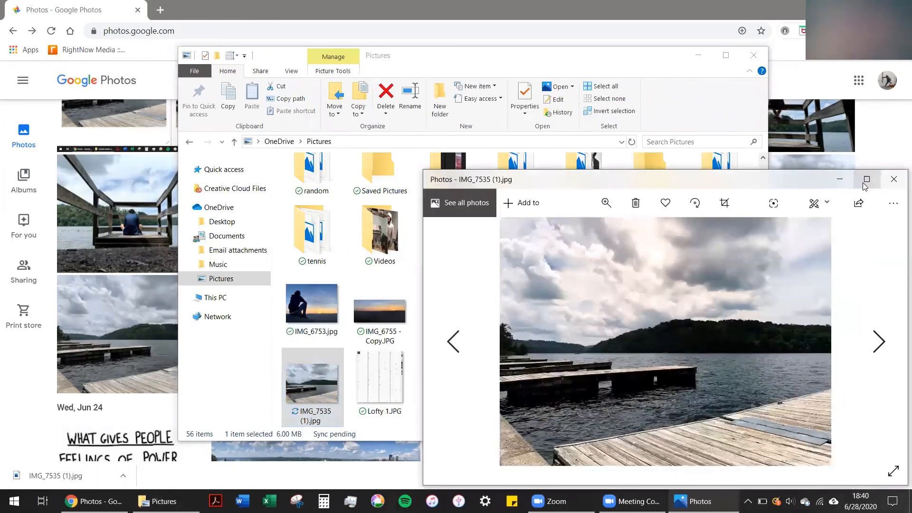
pyautogui.click(869, 180)
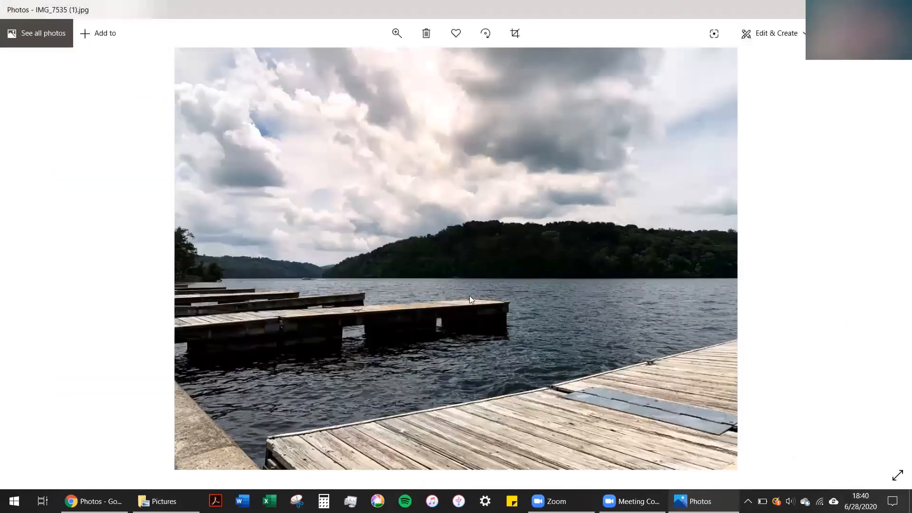